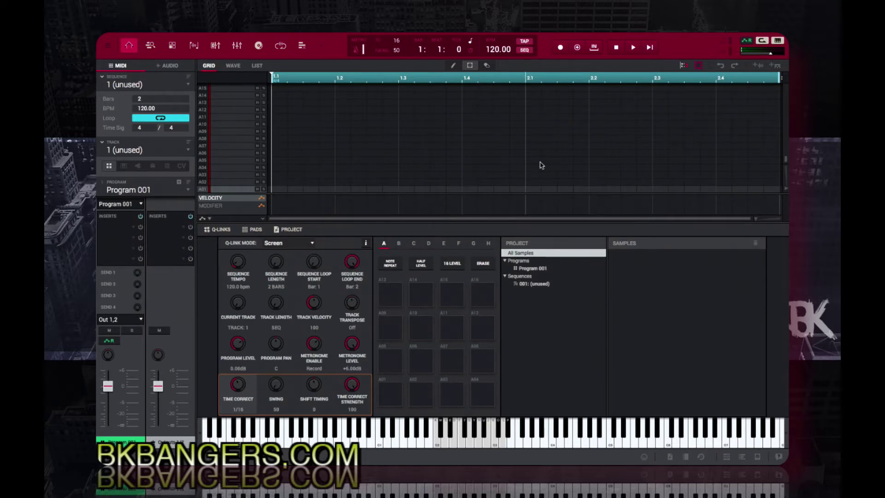
# Scan the enabled VST folders and AudioUnits for new plugins from the preferences, then accept the dialog.
pyautogui.press('super+comma')
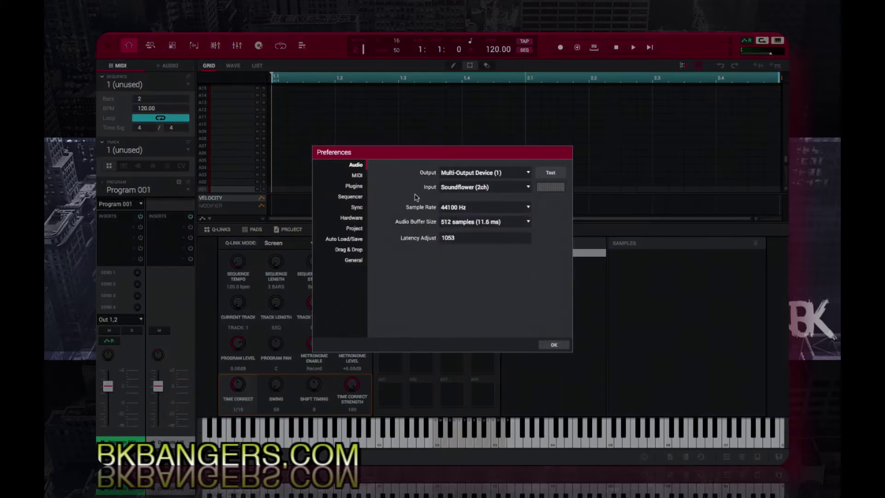
pyautogui.click(360, 191)
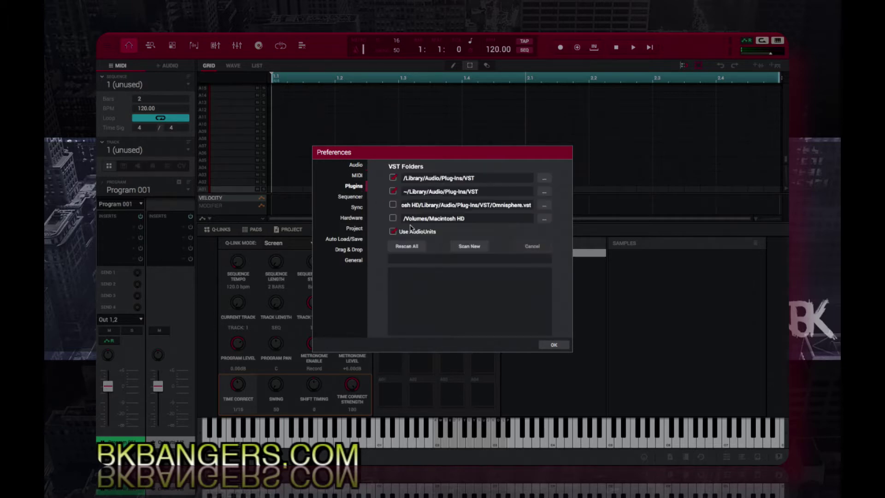
pyautogui.click(469, 246)
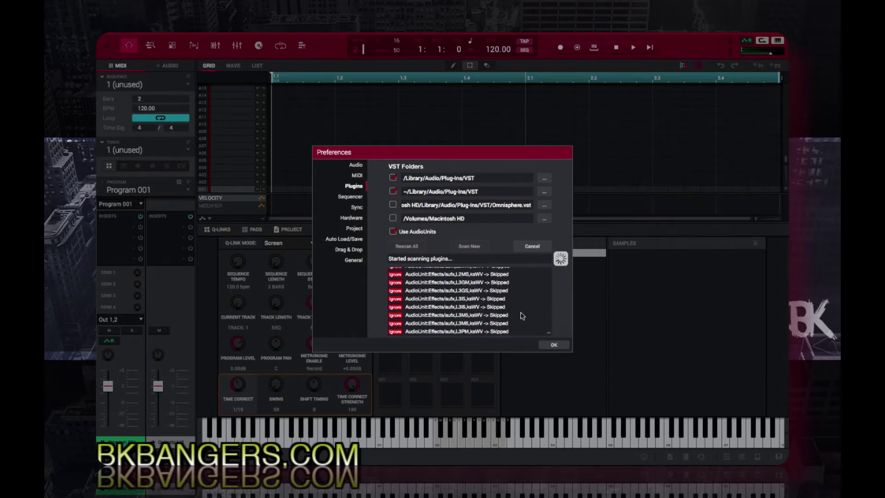
pyautogui.click(551, 342)
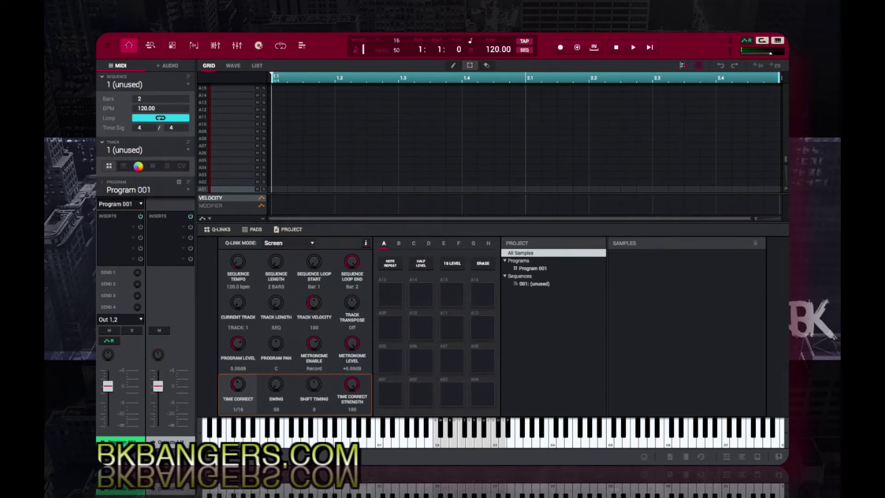
# Make Track 01 a plugin track, load the VST instrument Serato Sample on it and open the plugin window.
pyautogui.click(138, 166)
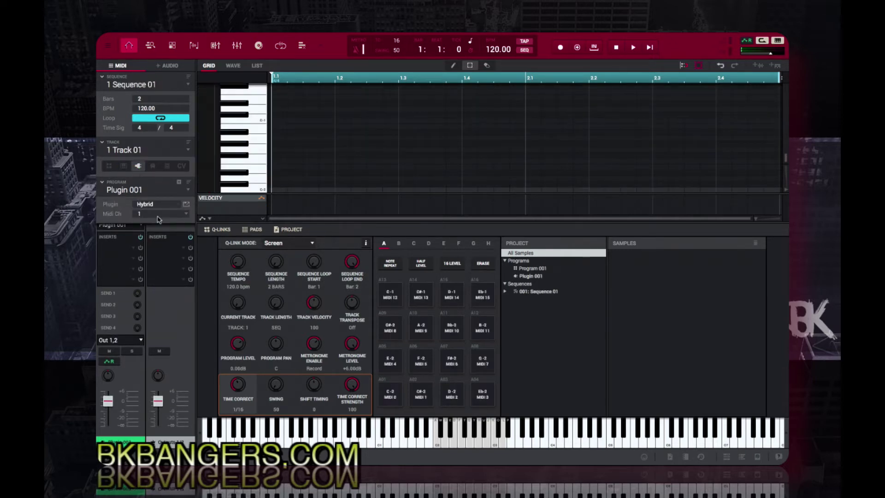
pyautogui.click(179, 208)
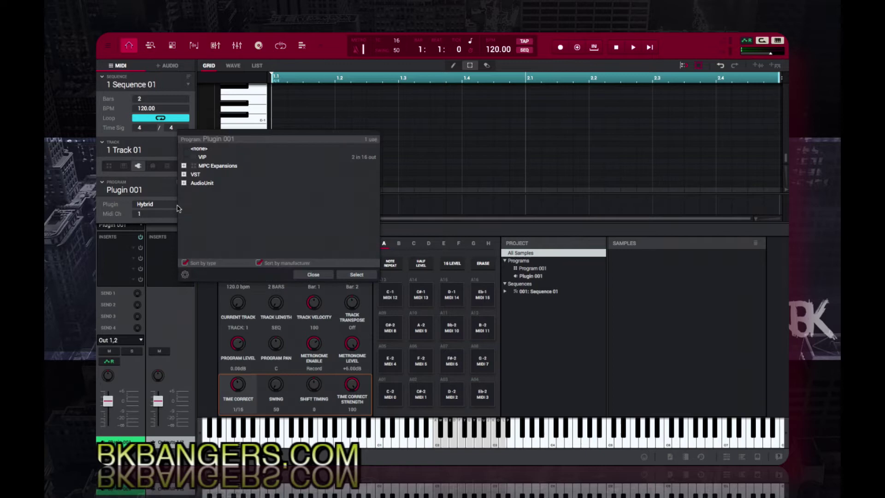
pyautogui.click(183, 174)
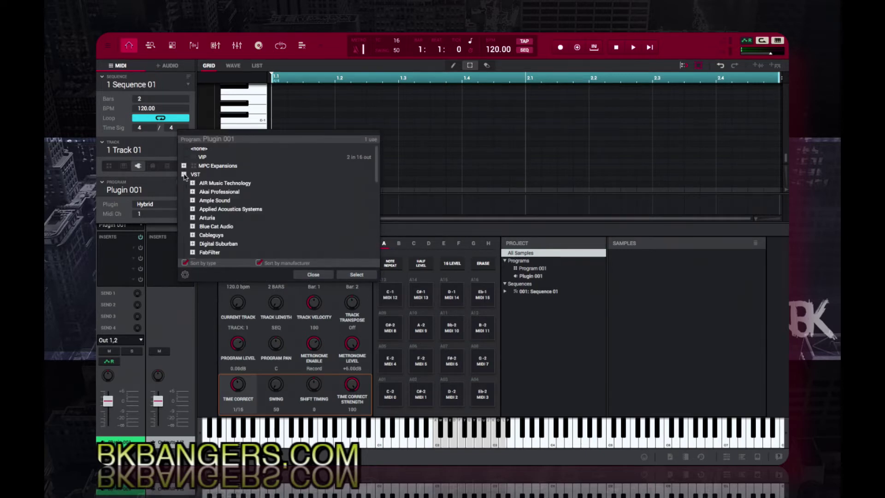
pyautogui.scroll(-5, 198, 212)
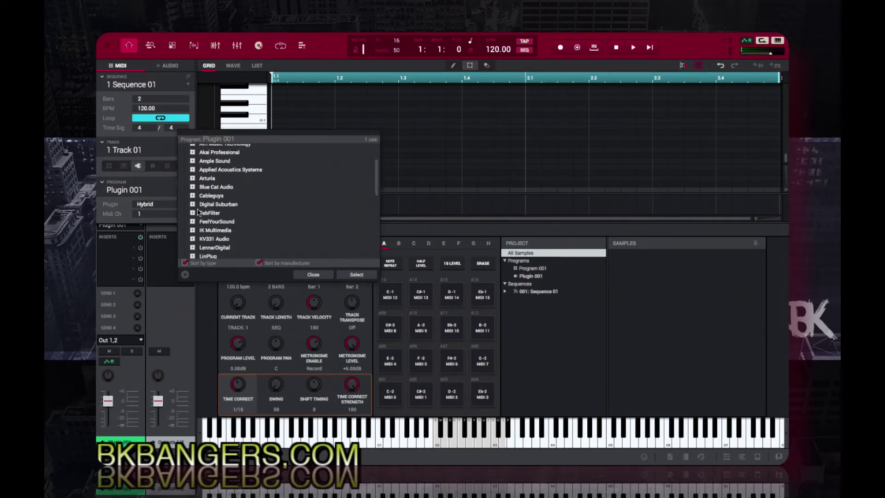
pyautogui.scroll(-6, 198, 212)
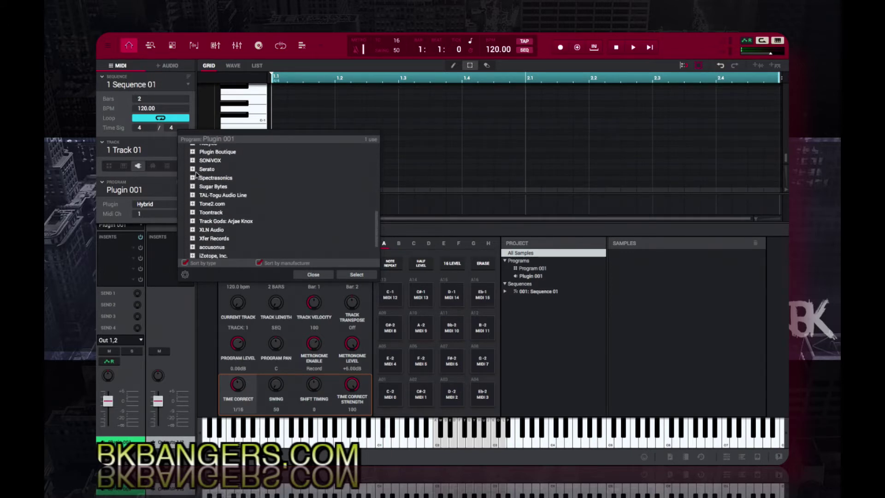
pyautogui.click(192, 170)
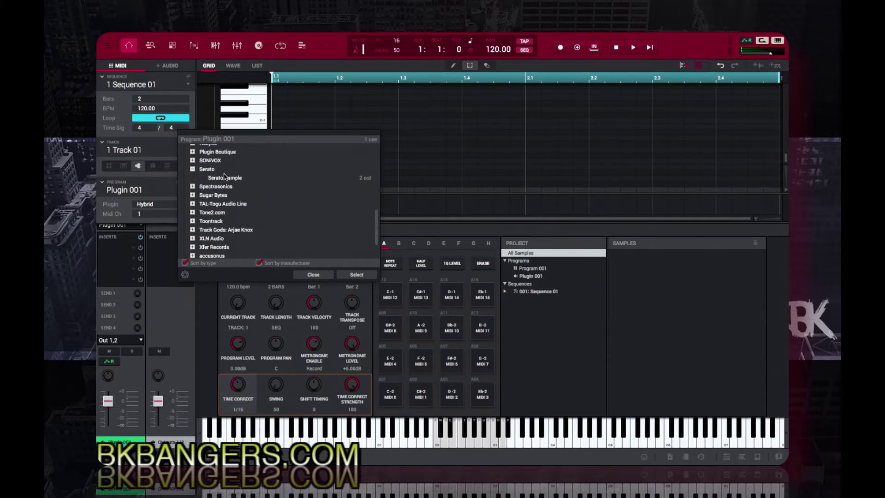
pyautogui.doubleClick(232, 179)
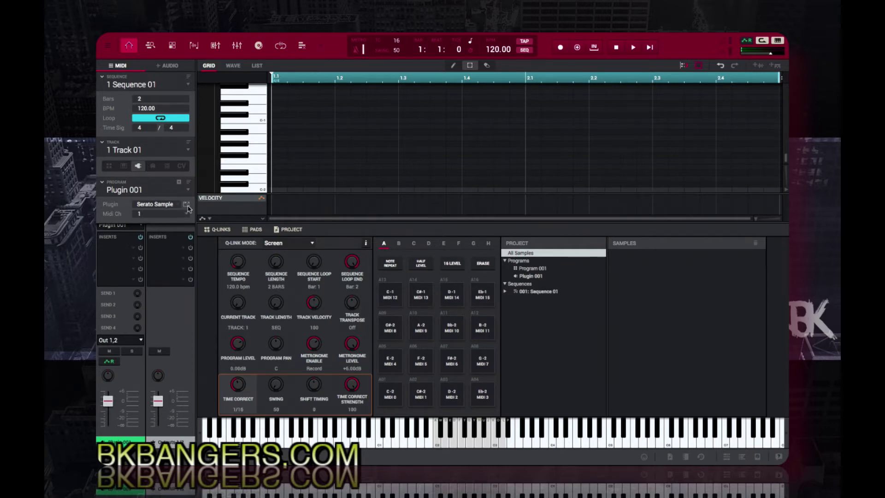
pyautogui.click(186, 205)
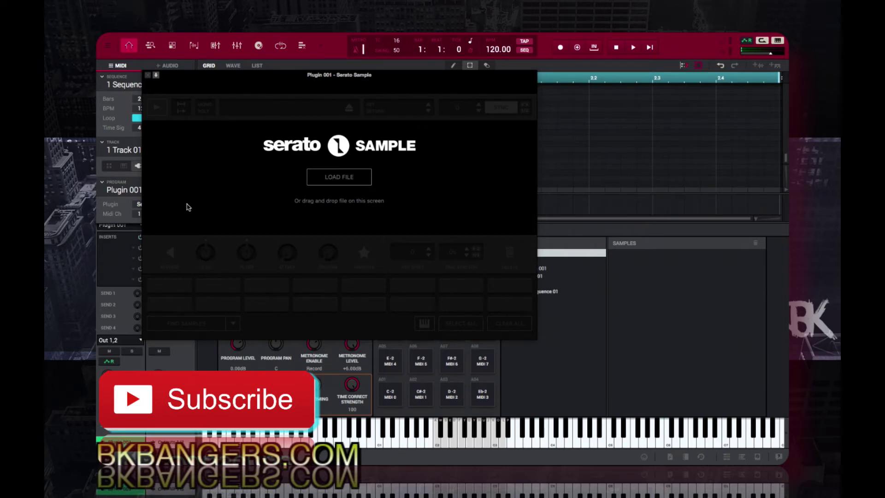
# Show the file browser and navigate from the Desktop location to the Vinyl Frontier 2ube folder.
pyautogui.click(759, 458)
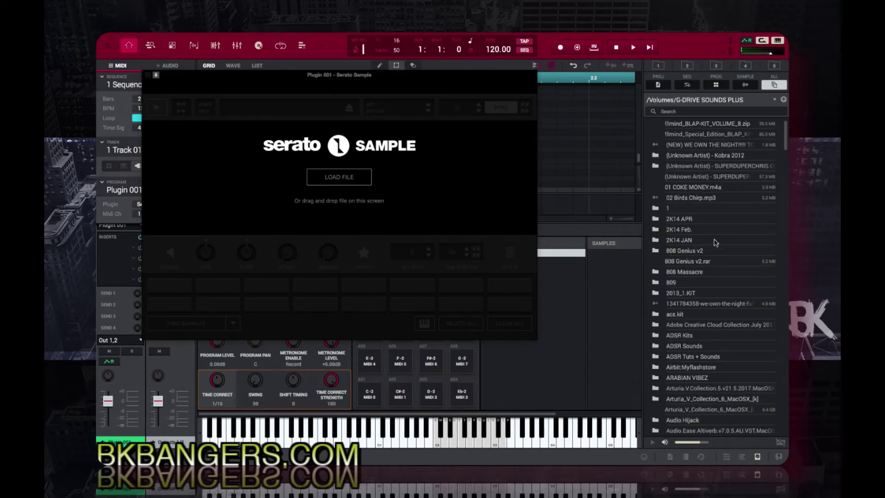
pyautogui.click(775, 100)
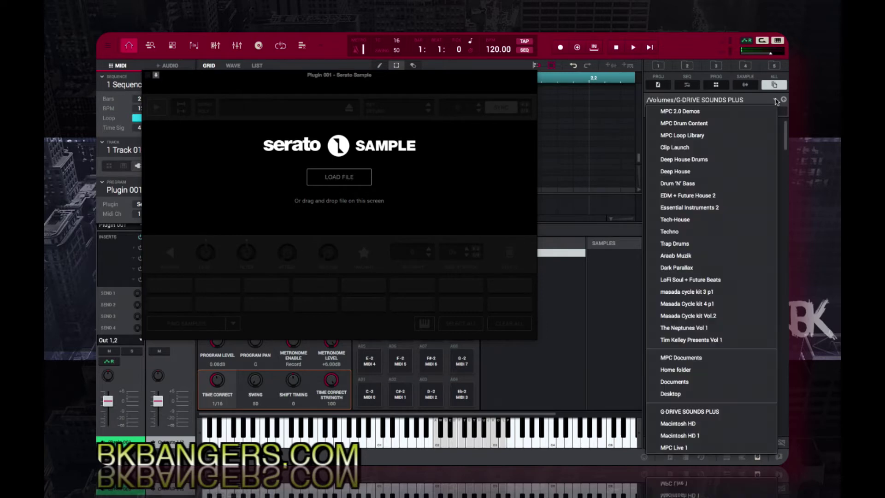
pyautogui.click(769, 394)
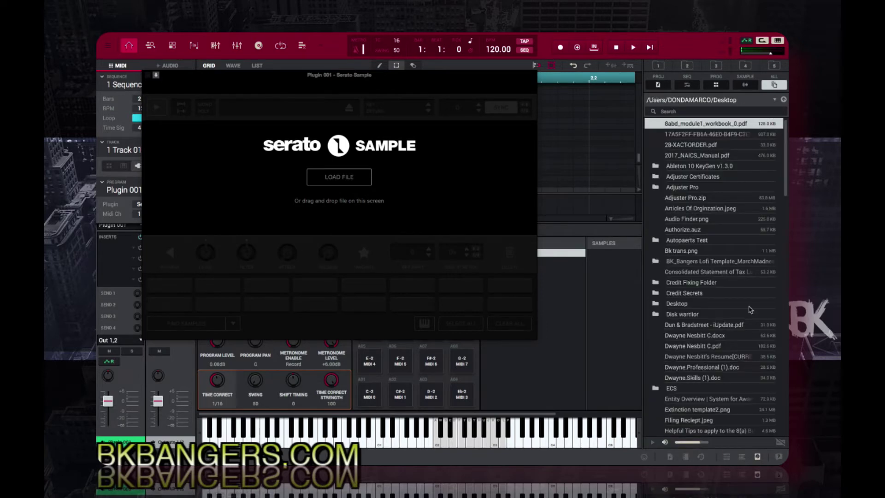
pyautogui.scroll(-20, 751, 310)
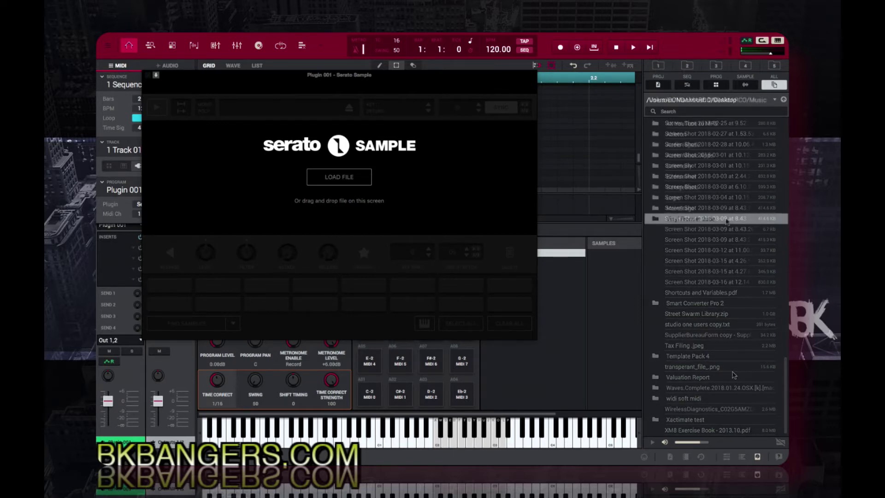
pyautogui.scroll(10, 727, 221)
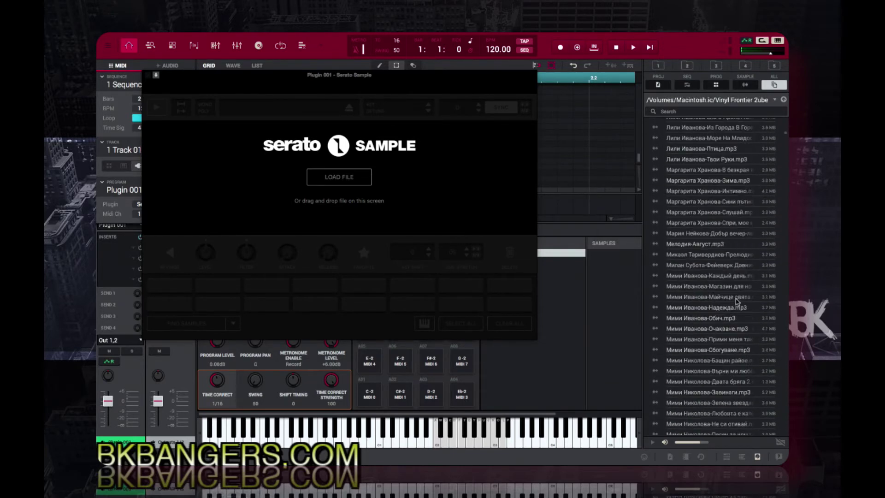
# Try to load Albert Verrecchia-Sinfonie D'Ete from the Vinyl Frontier 2ube folder into Serato Sample.
pyautogui.scroll(-3, 737, 302)
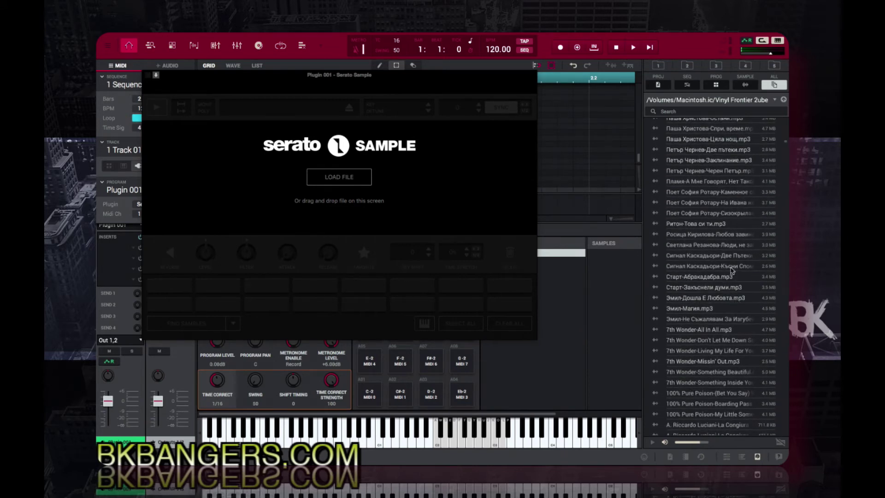
pyautogui.scroll(-8, 720, 205)
pyautogui.scroll(-12, 712, 193)
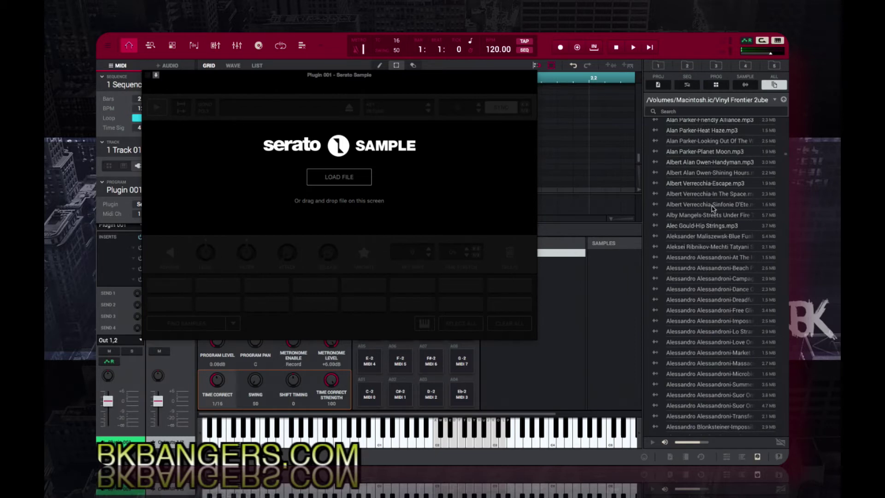
pyautogui.moveTo(712, 206); pyautogui.dragTo(324, 215)
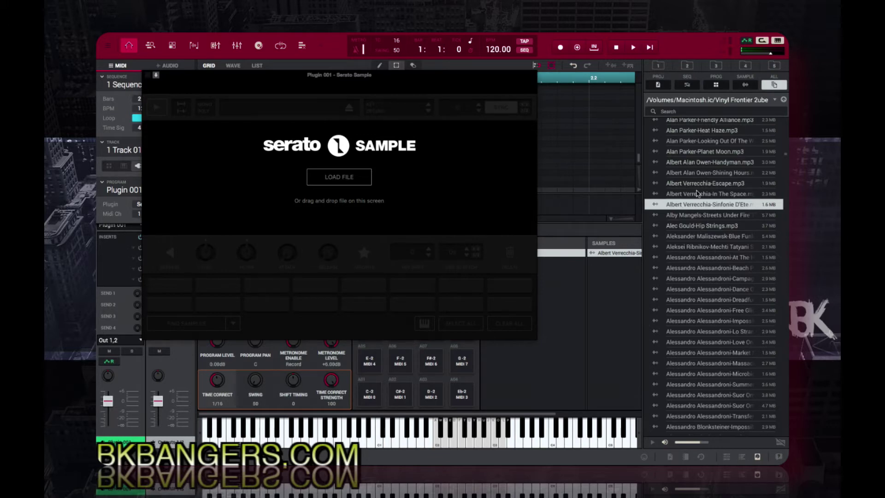
# Switch to Finder on another desktop and load the track Glen Garry from there into Serato Sample.
pyautogui.hotkey('ctrl', 'Right')
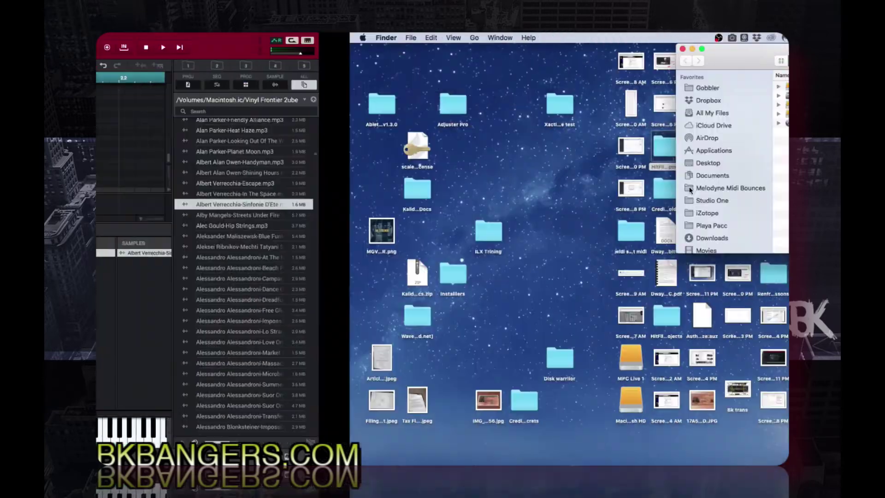
pyautogui.hotkey('ctrl', 'Right')
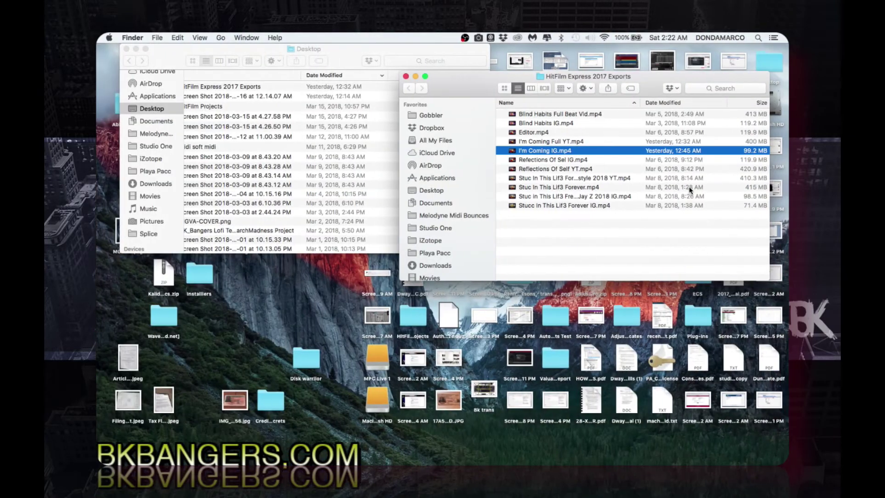
pyautogui.hotkey('ctrl', 'Right')
pyautogui.hotkey('ctrl', 'Right')
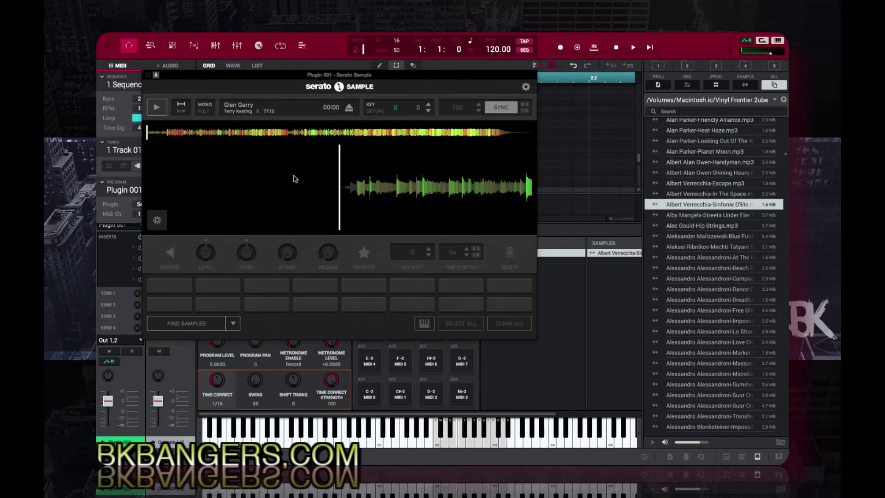
# Hide the file browser to clear the workspace and play the Glen Garry track in the repositioned Serato Sample window.
pyautogui.moveTo(257, 192)
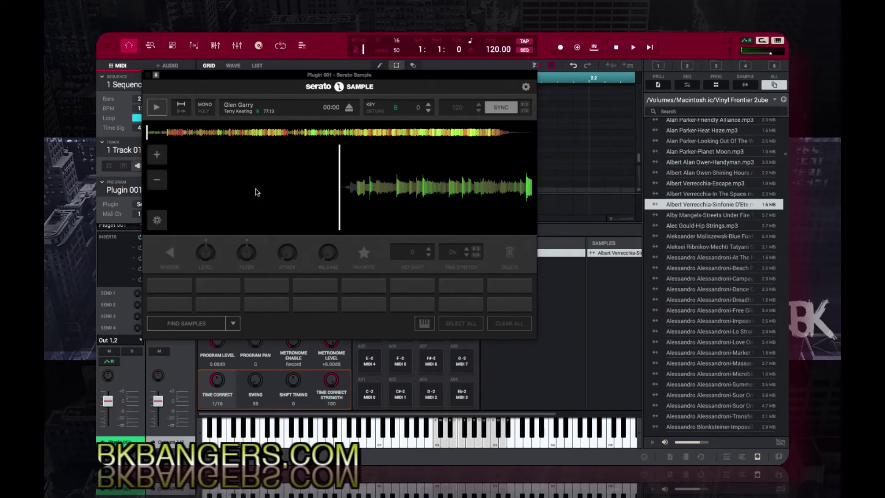
pyautogui.click(756, 457)
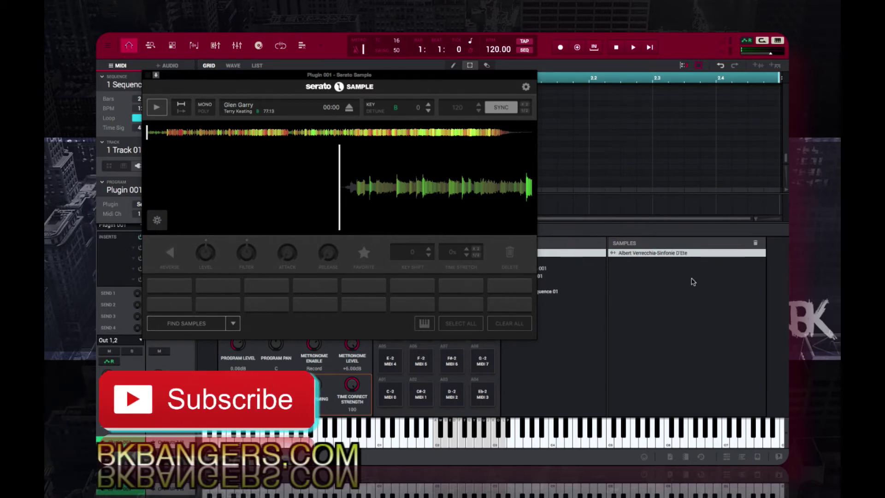
pyautogui.moveTo(423, 78); pyautogui.dragTo(459, 85)
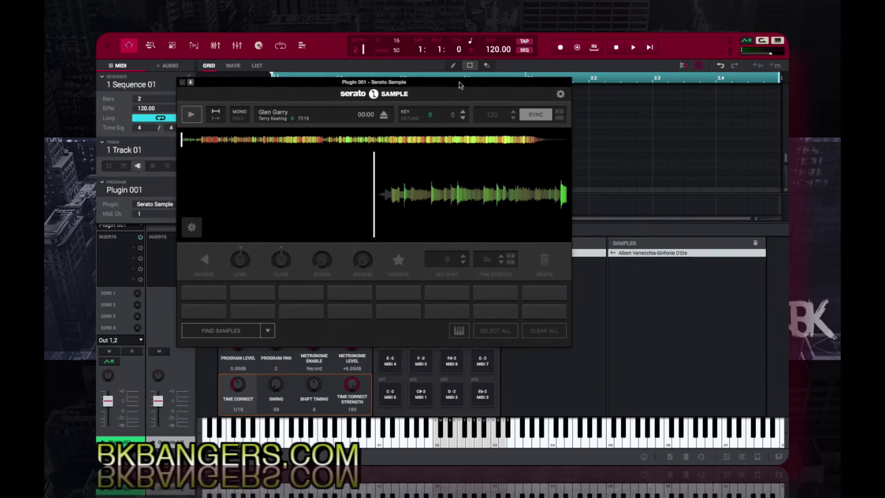
pyautogui.click(189, 112)
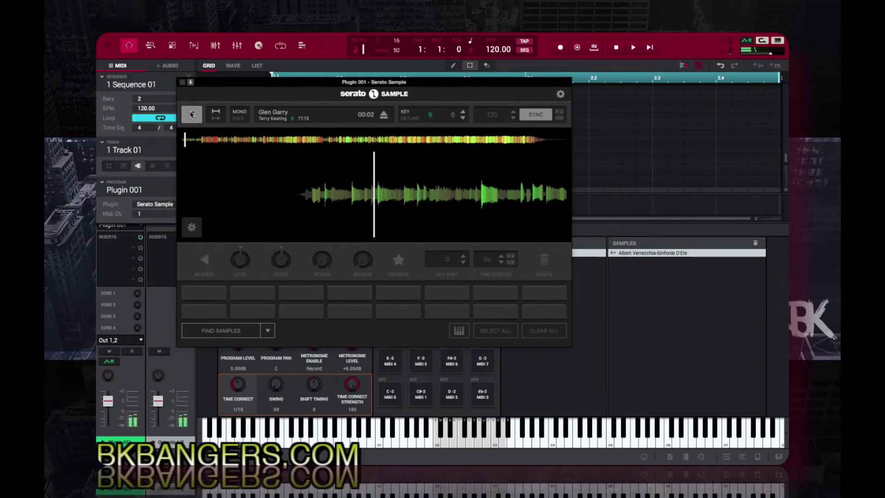
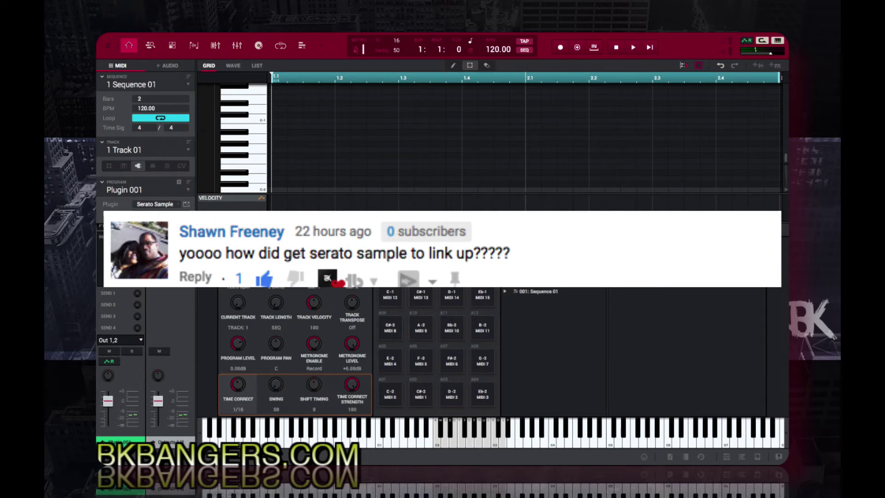
# Look through the VST manufacturers in the track's plugin list and close it without choosing another plugin.
pyautogui.click(178, 206)
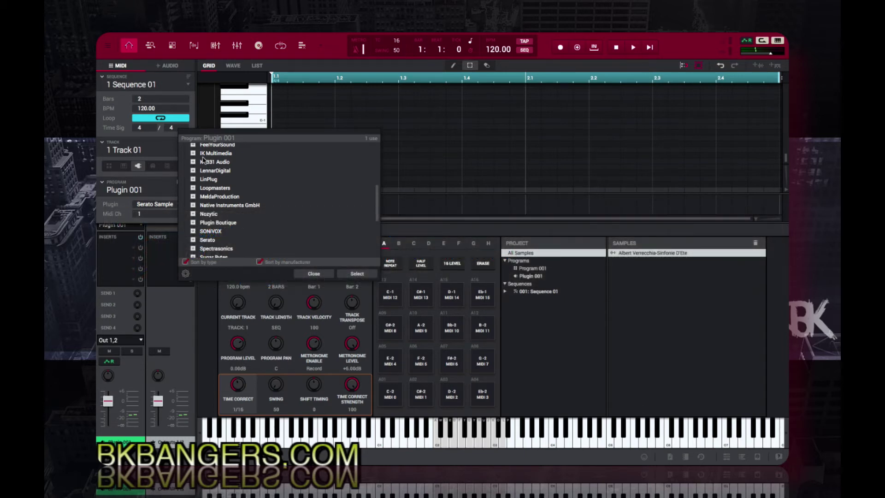
pyautogui.click(314, 273)
# Open the Plugin Manager and include the bad plugins in its list alongside the good ones.
pyautogui.click(107, 45)
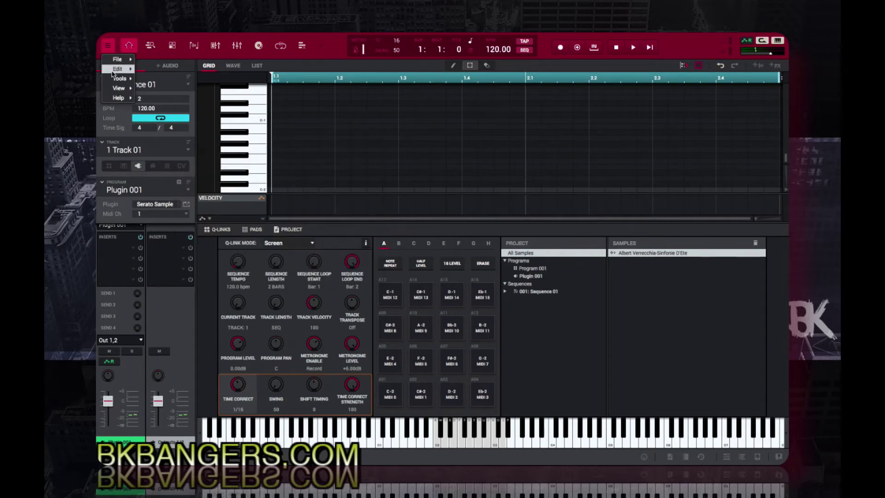
pyautogui.moveTo(118, 70)
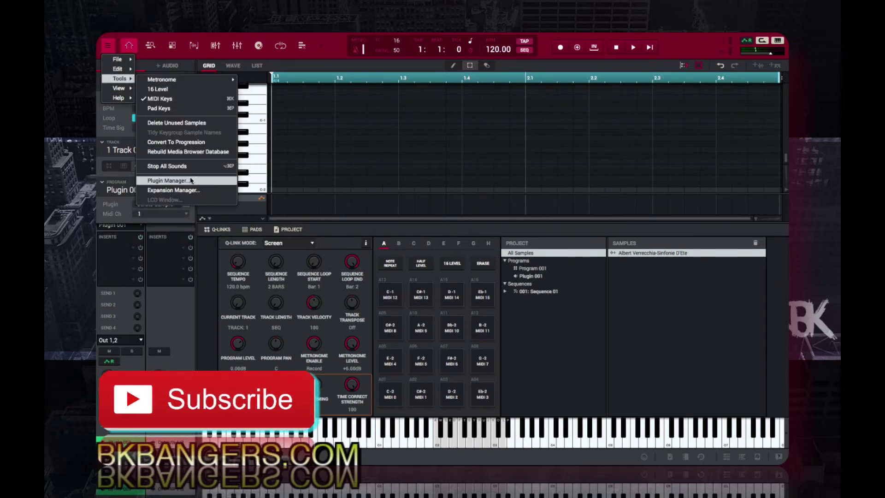
pyautogui.click(185, 181)
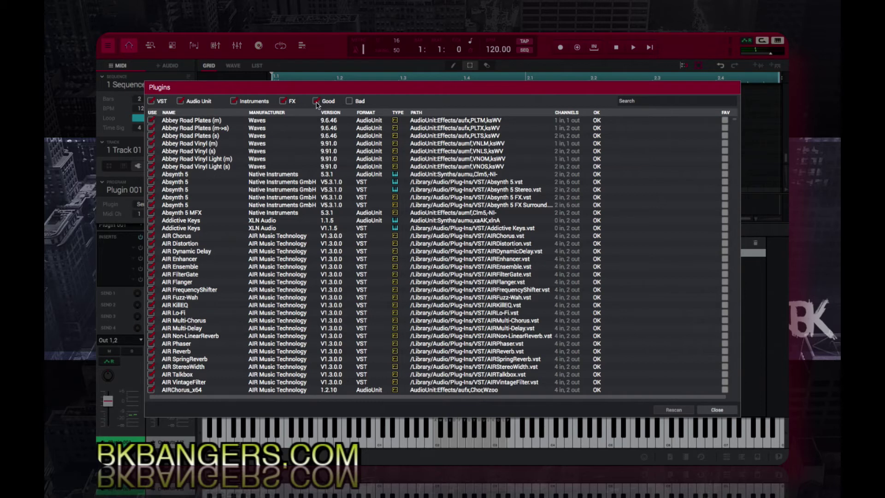
pyautogui.click(350, 102)
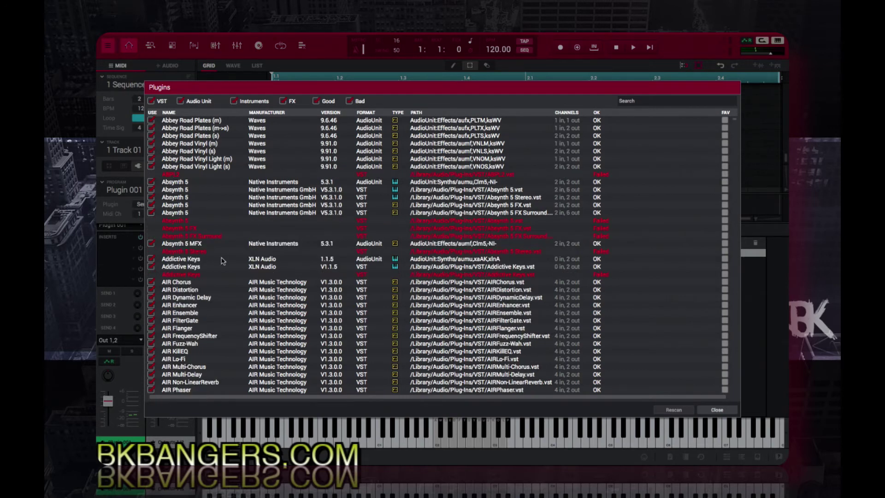
# Examine the failed plugins in the Plugin Manager list, beginning with the Absynth 5 FX Surround entry.
pyautogui.click(205, 237)
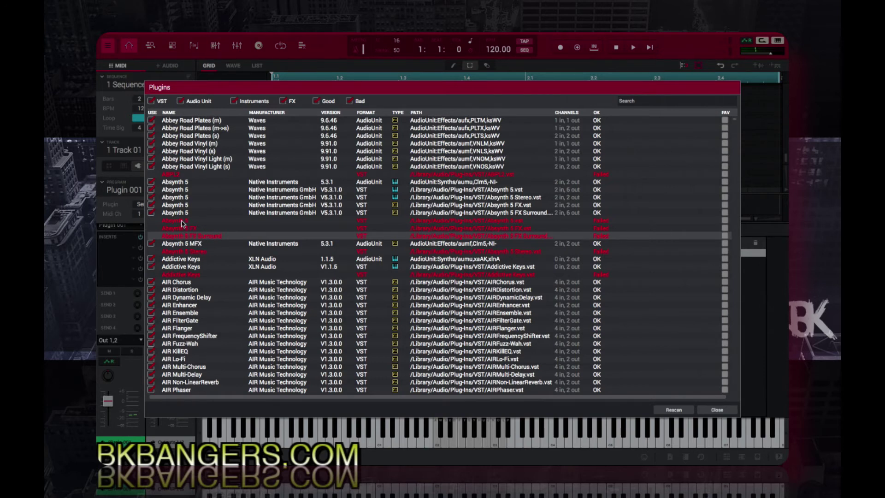
pyautogui.scroll(-3, 259, 169)
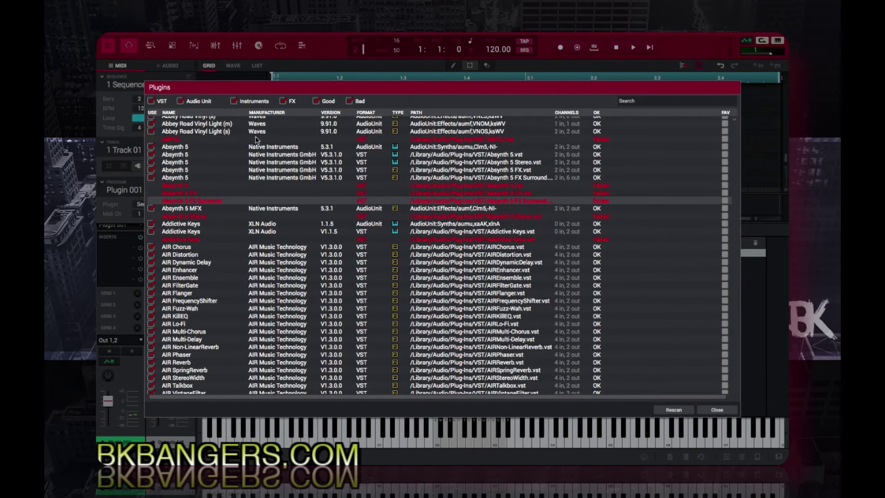
pyautogui.scroll(-5, 259, 169)
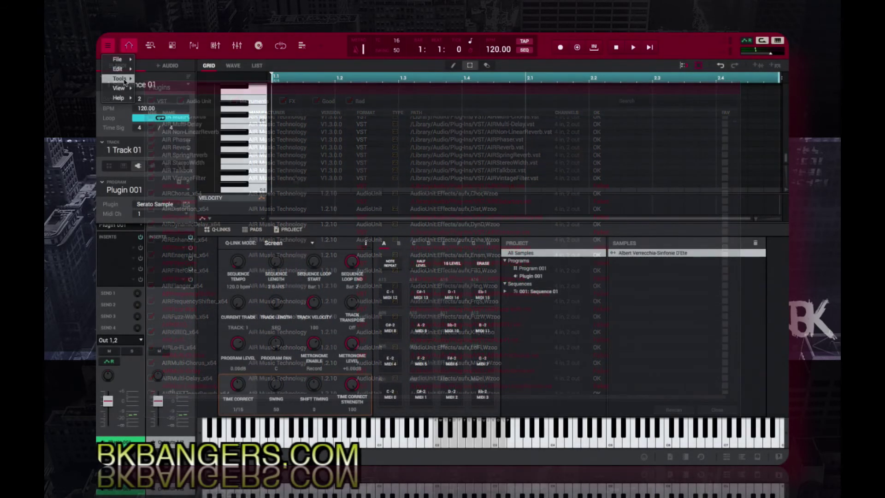
# Reopen the Plugin Manager and compare its list with the bad plugins hidden and shown again.
pyautogui.moveTo(124, 80)
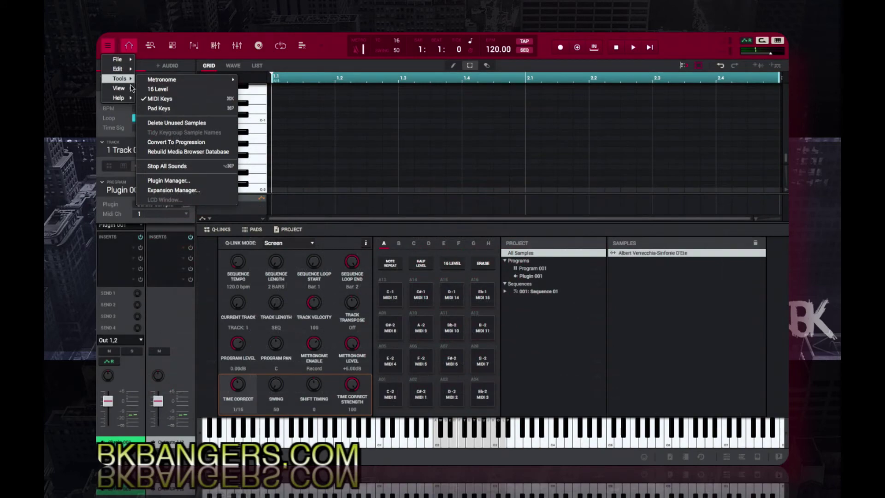
pyautogui.click(168, 180)
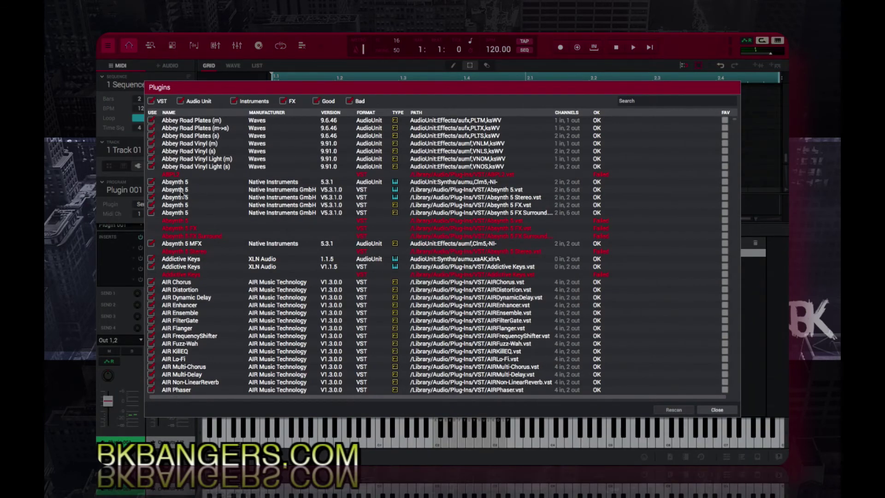
pyautogui.click(177, 222)
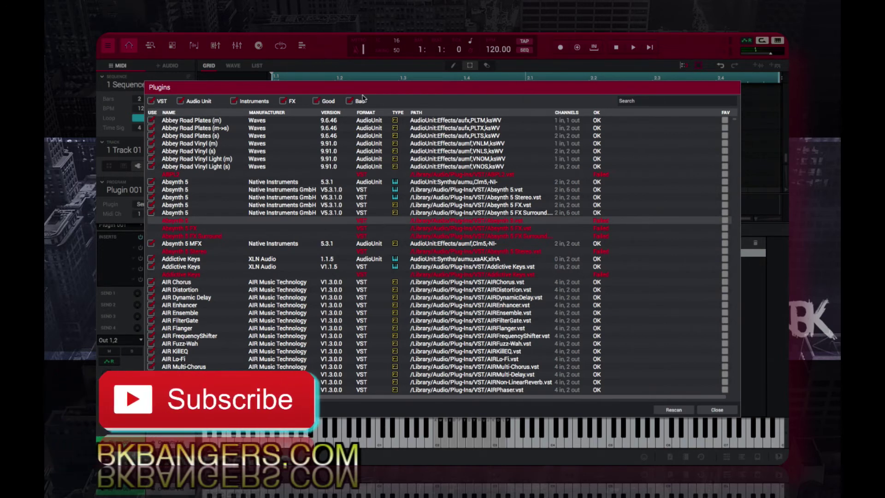
pyautogui.click(349, 102)
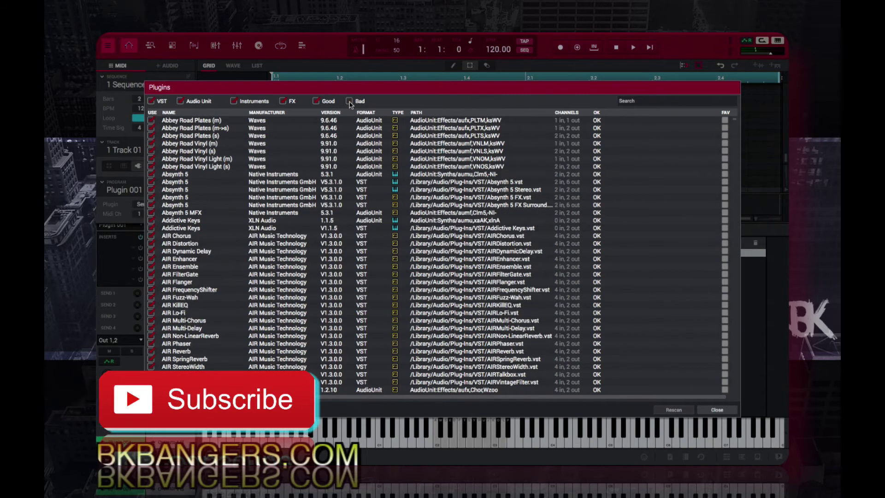
pyautogui.click(349, 102)
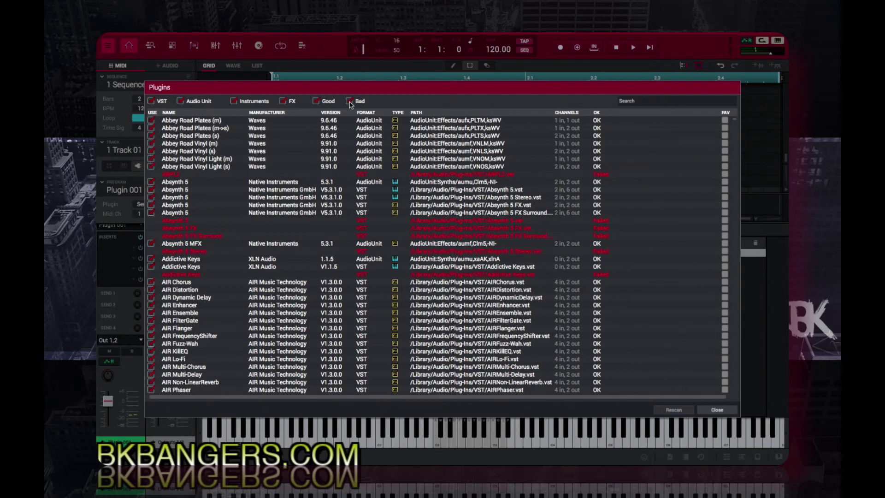
# Rescan the failed Absynth 5 VST, dismiss the scan results and close the Plugin Manager.
pyautogui.click(178, 223)
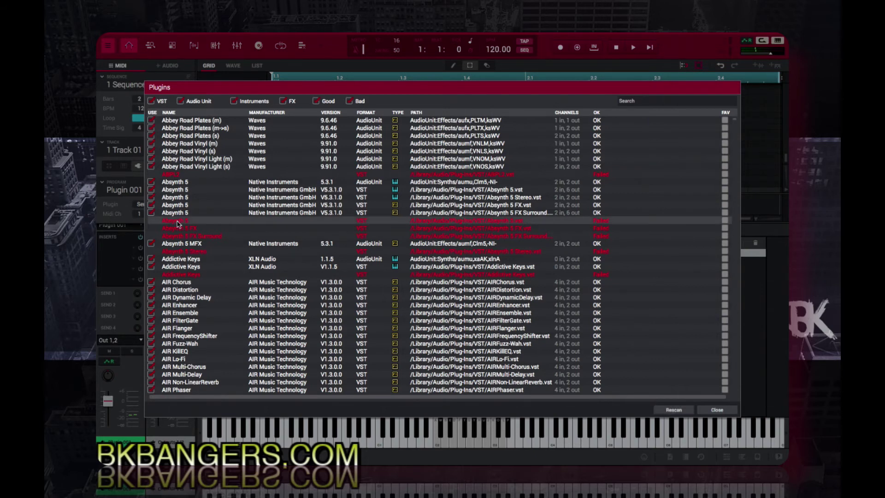
pyautogui.click(674, 410)
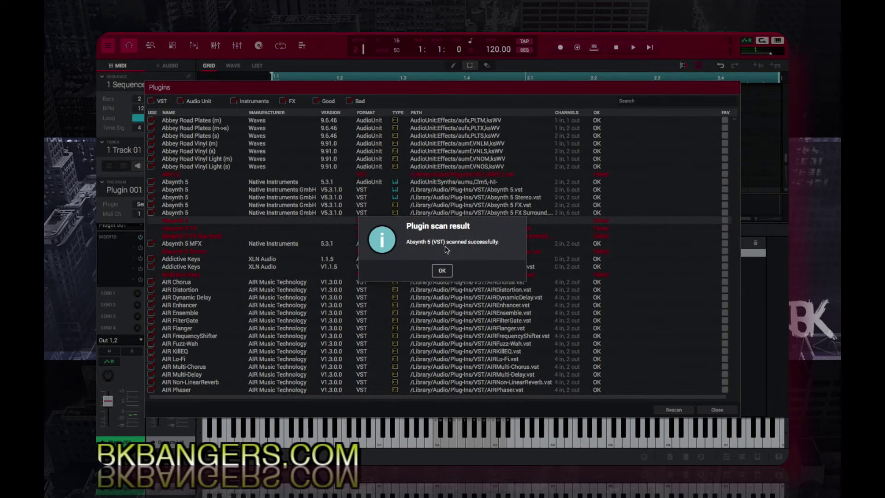
pyautogui.click(441, 271)
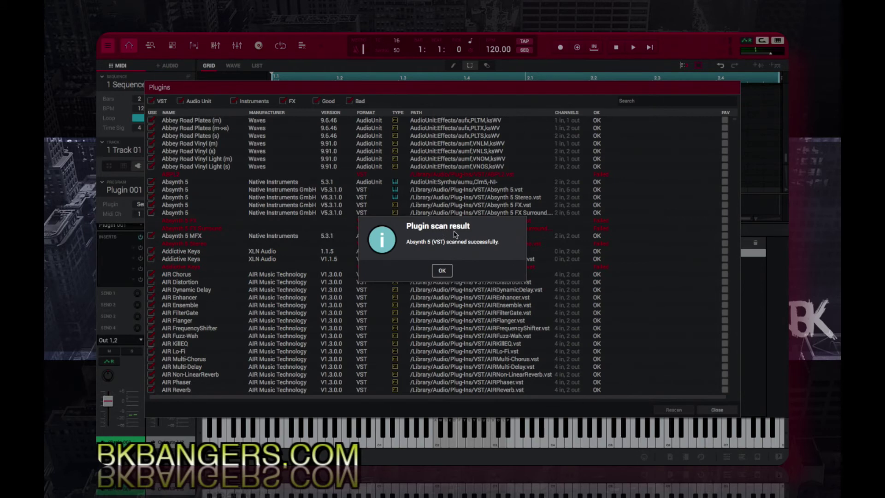
pyautogui.click(442, 271)
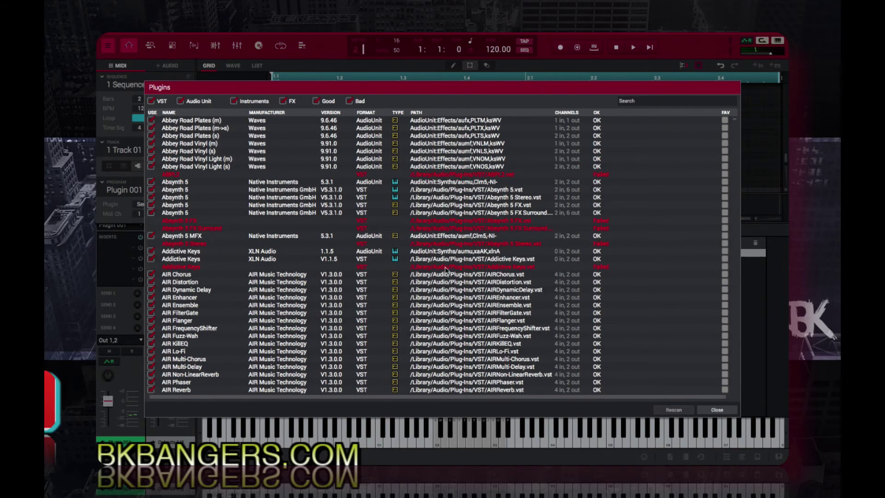
pyautogui.click(717, 409)
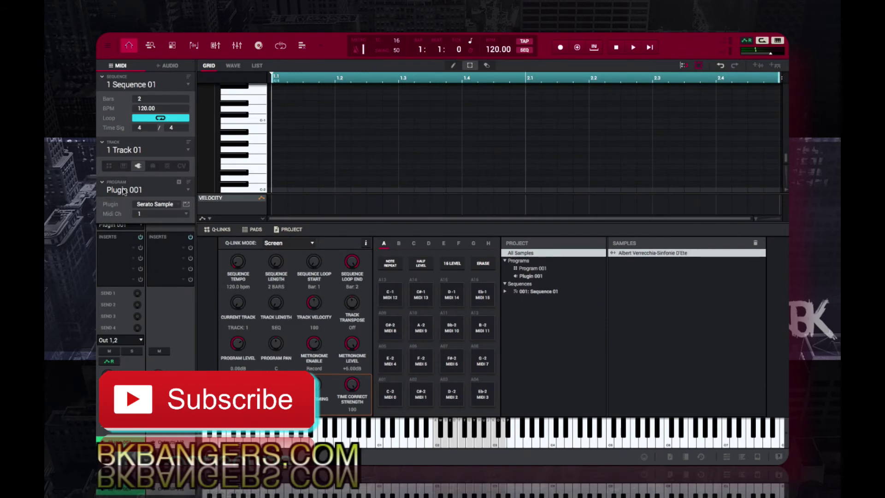
# Browse the VST manufacturers in the program's plugin list and collapse the Serato group.
pyautogui.click(179, 208)
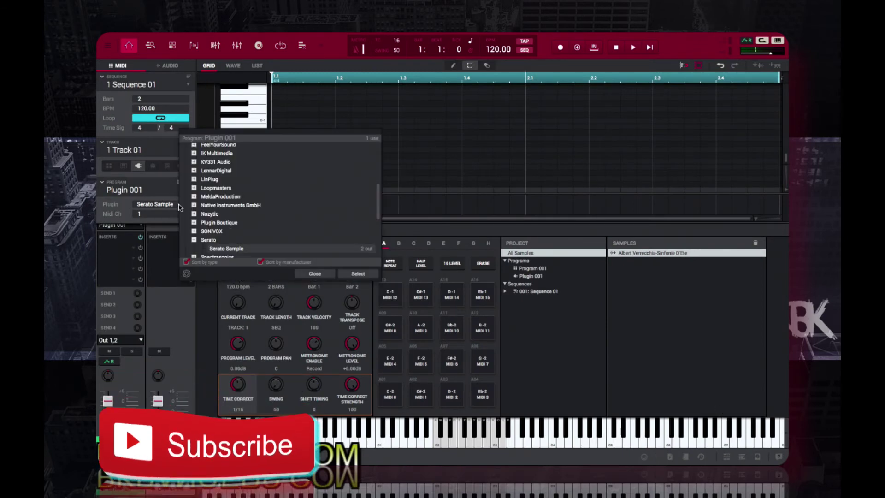
pyautogui.scroll(1, 217, 195)
pyautogui.scroll(-3, 216, 196)
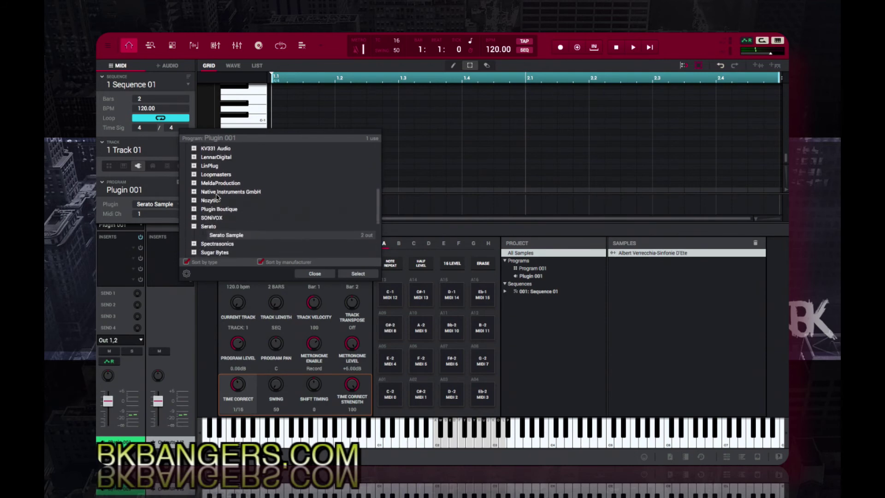
pyautogui.click(192, 226)
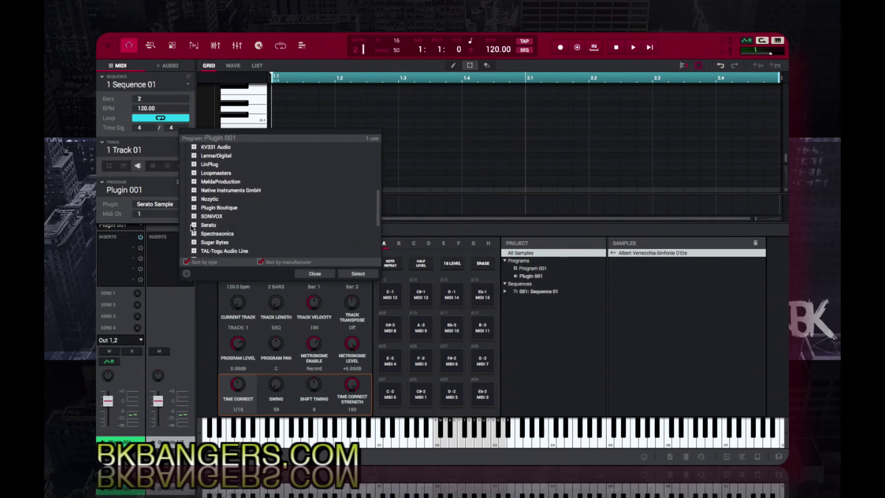
pyautogui.scroll(3, 214, 231)
pyautogui.scroll(3, 214, 230)
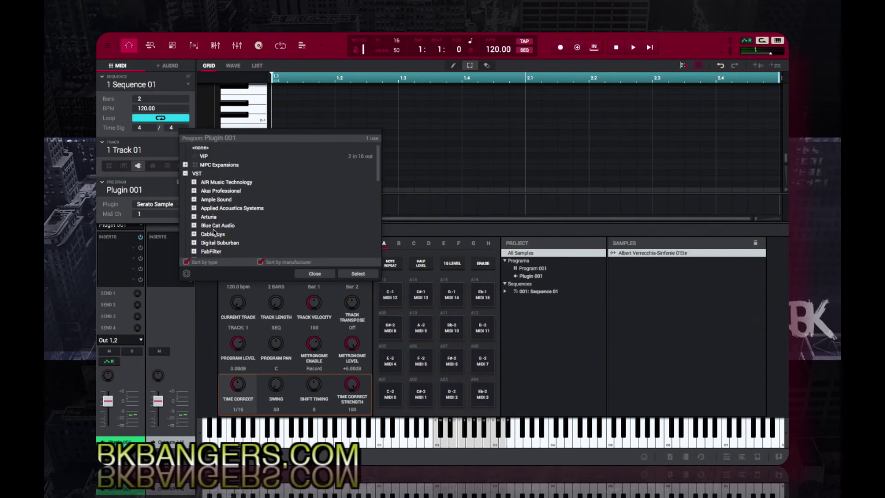
# Collapse the VST group, check for Serato among the Audio Unit manufacturers and close the plugin list without choosing another plugin.
pyautogui.click(185, 173)
pyautogui.click(185, 182)
pyautogui.scroll(-3, 199, 227)
pyautogui.scroll(-3, 199, 226)
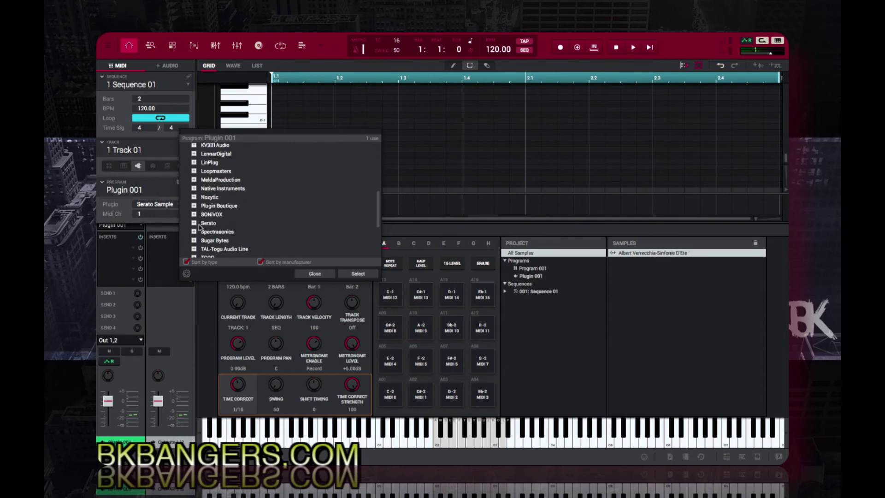
pyautogui.click(194, 188)
pyautogui.click(194, 188)
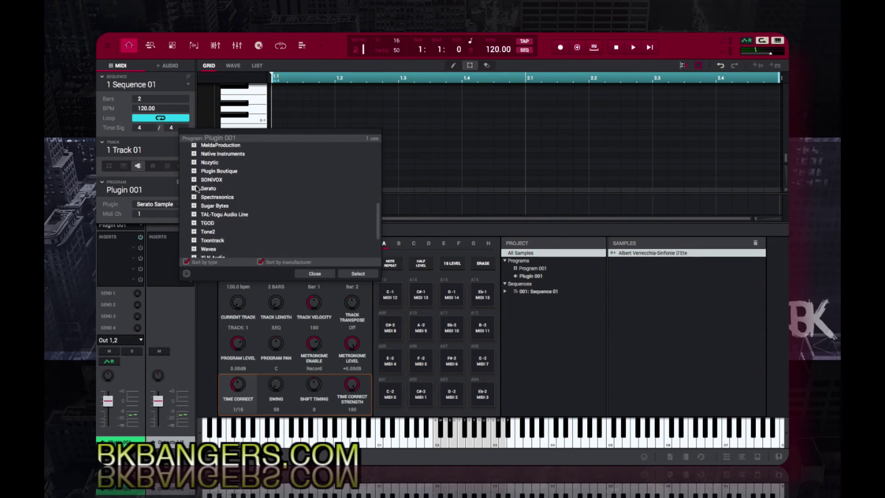
pyautogui.click(322, 274)
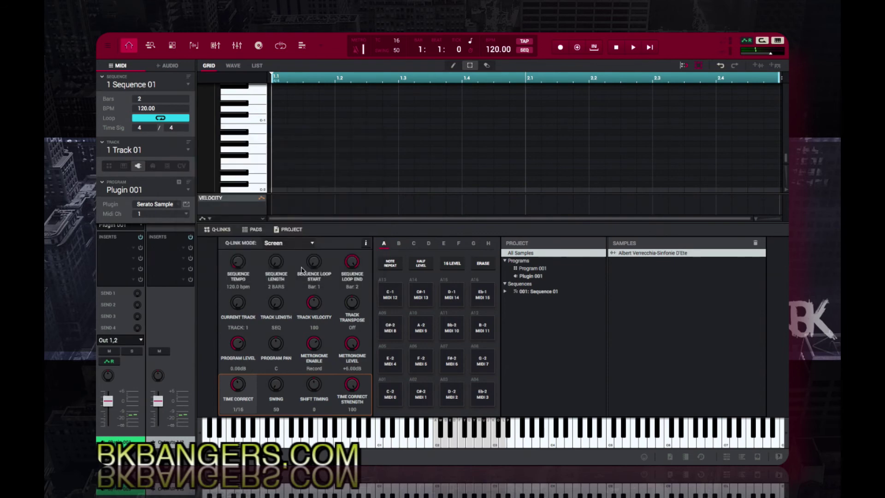
# Open the Serato Sample plugin window for Plugin 001.
pyautogui.click(186, 206)
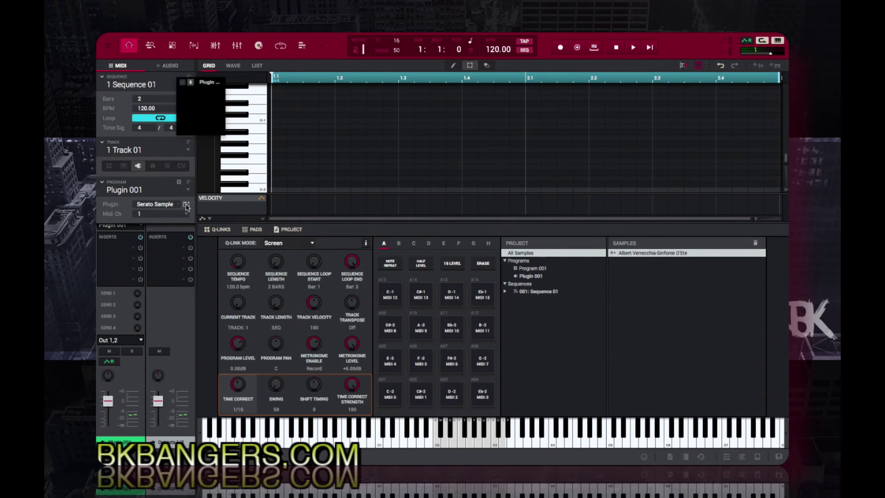